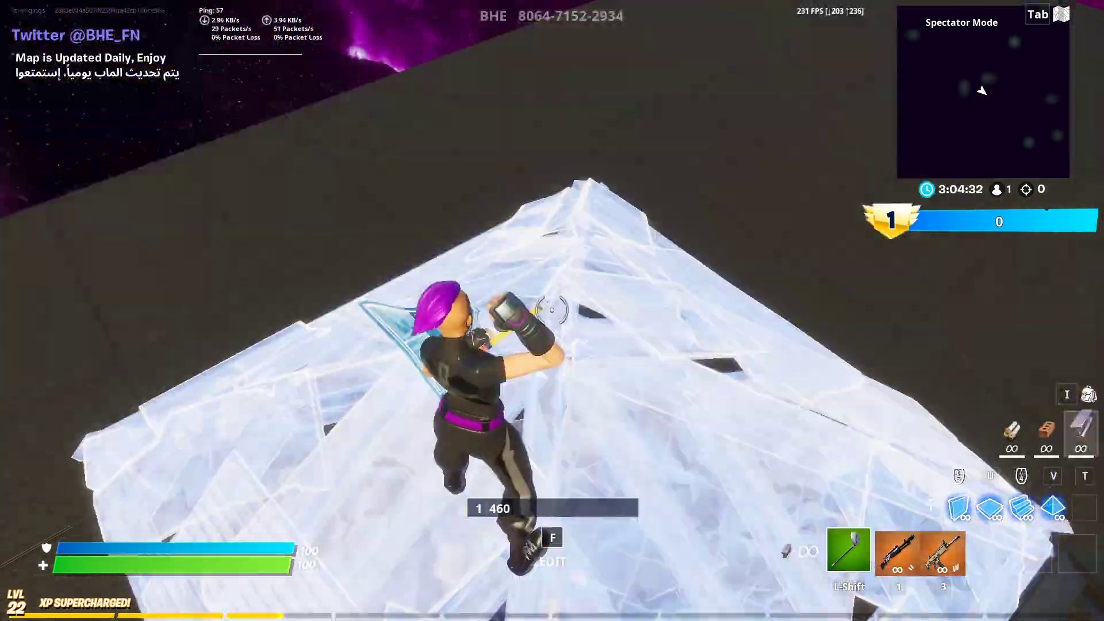
Repeatedly edit and reset the metal roof piece beneath the character.
key(f)
click(552, 311)
key(f)
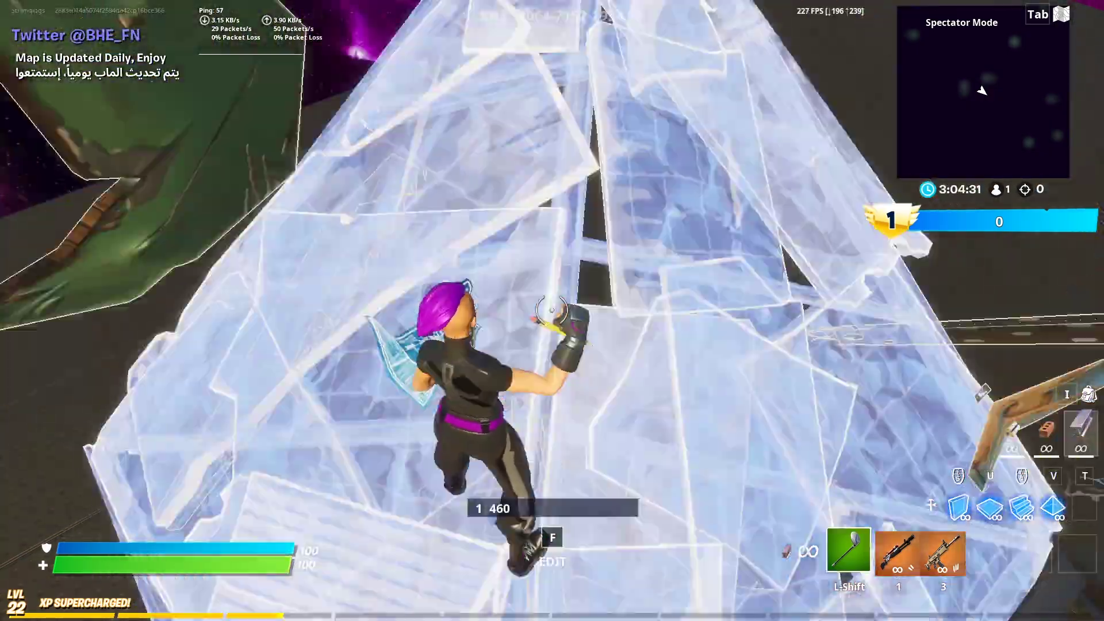
key(f)
right_click(552, 311)
key(f)
key(f)
click(552, 310)
key(f)
key(f)
right_click(552, 310)
key(f)
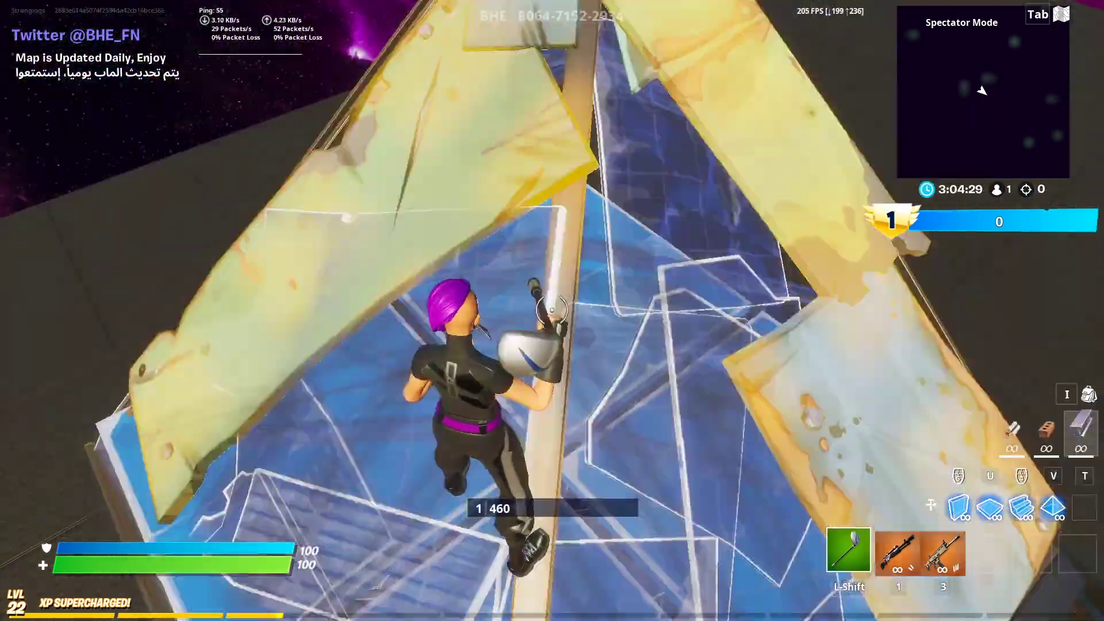
key(f)
click(552, 310)
key(f)
key(f)
key(f)
key(f)
key(f)
key(f)
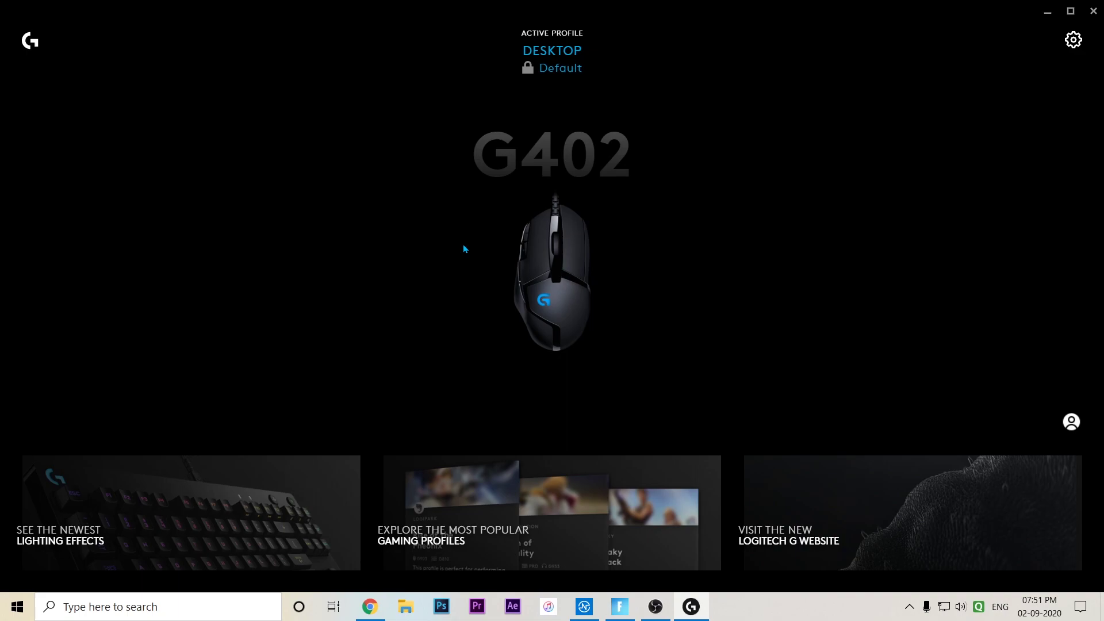
Switch to Logitech G HUB and display the macro assignments of the G402 mouse.
click(570, 273)
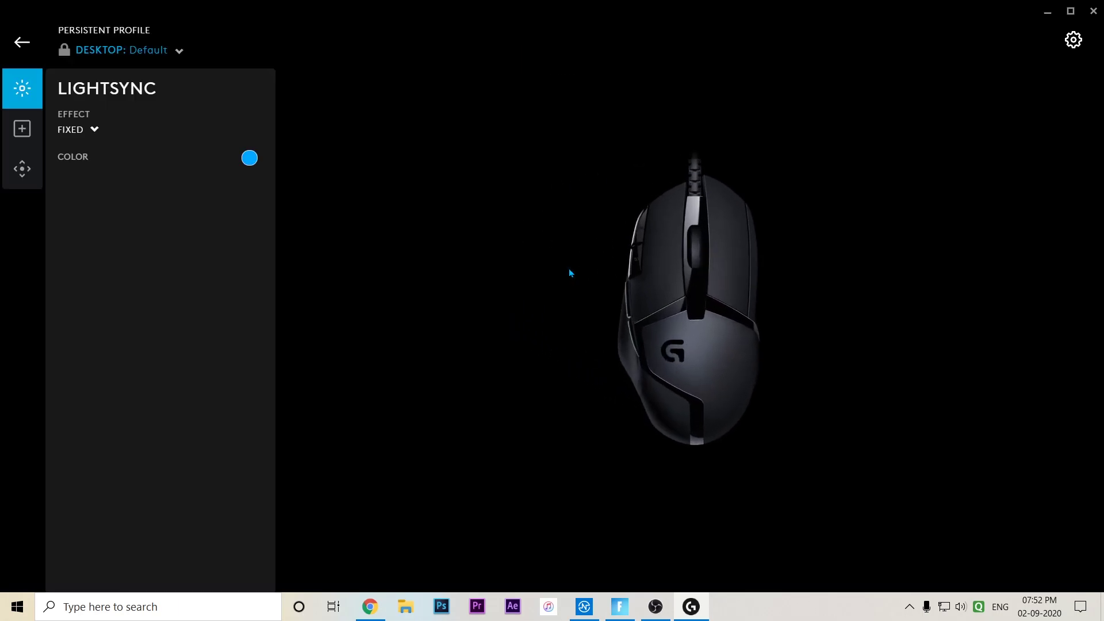
click(23, 128)
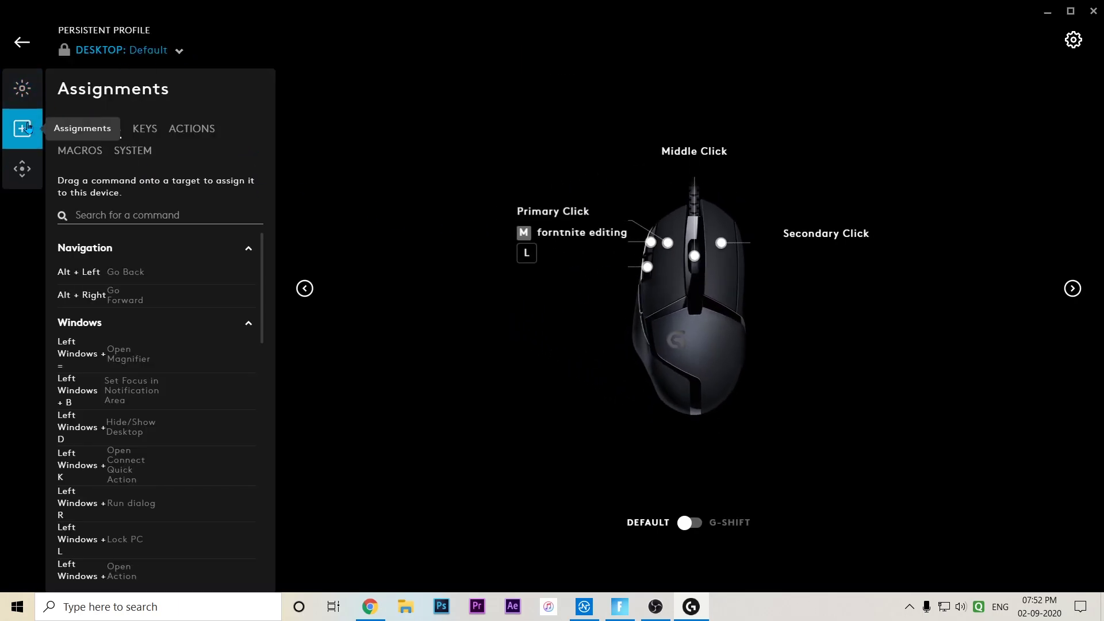
click(96, 161)
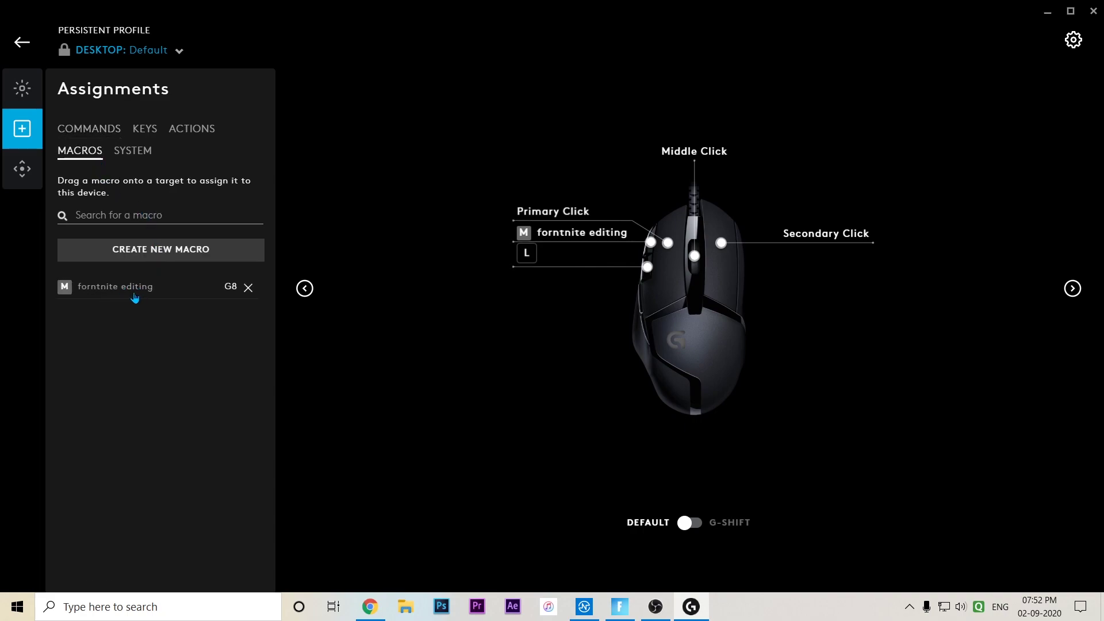
Create a new macro named video with the Repeat While Holding type.
click(148, 249)
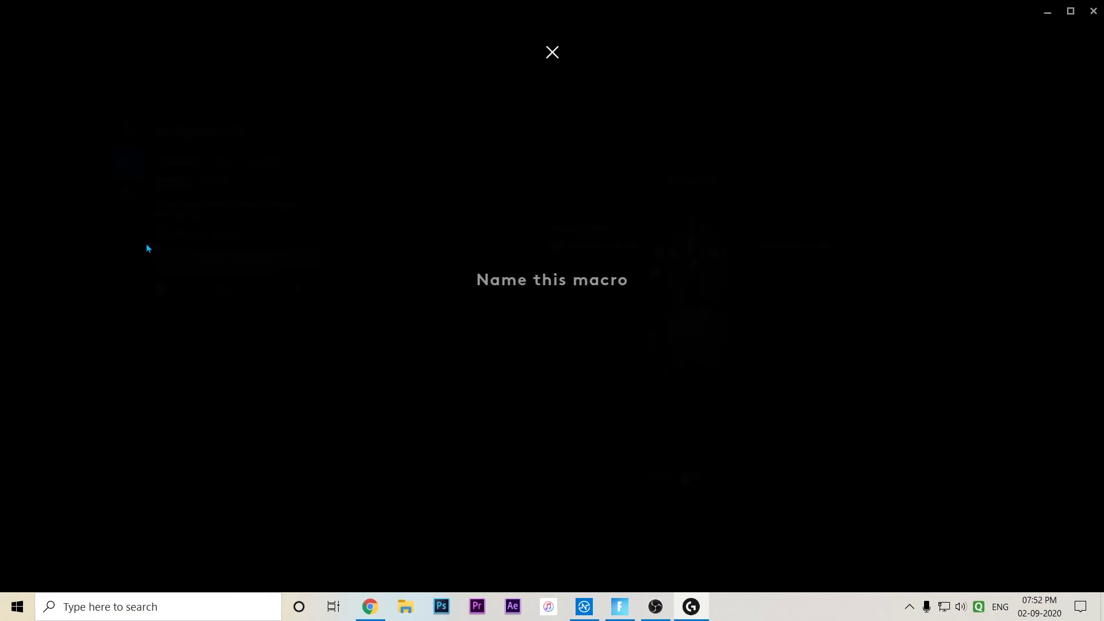
text(video)
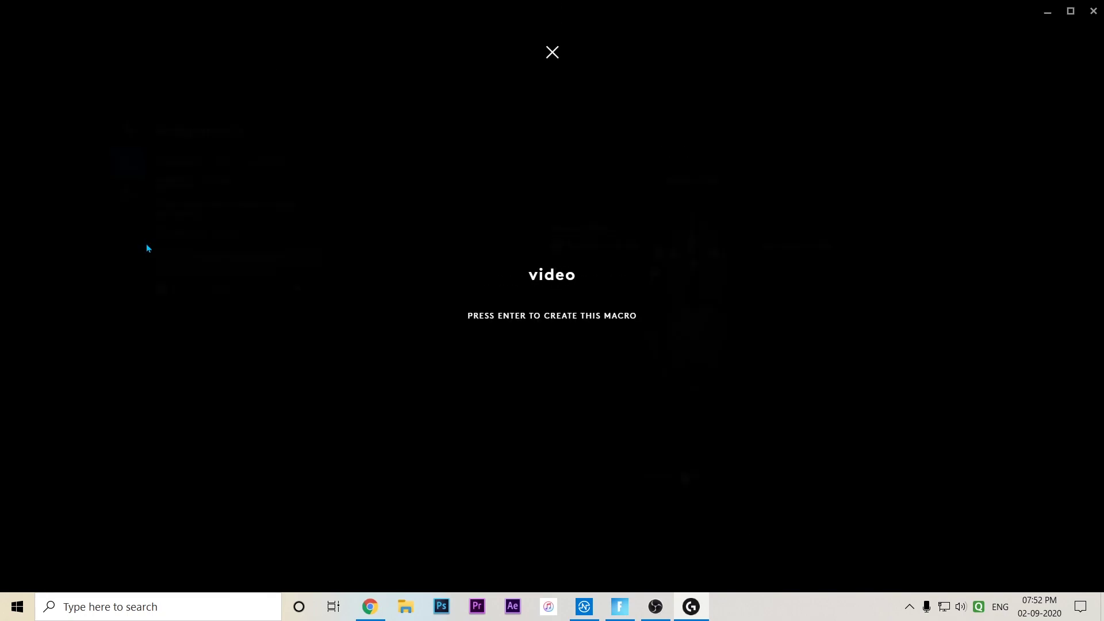
key(Return)
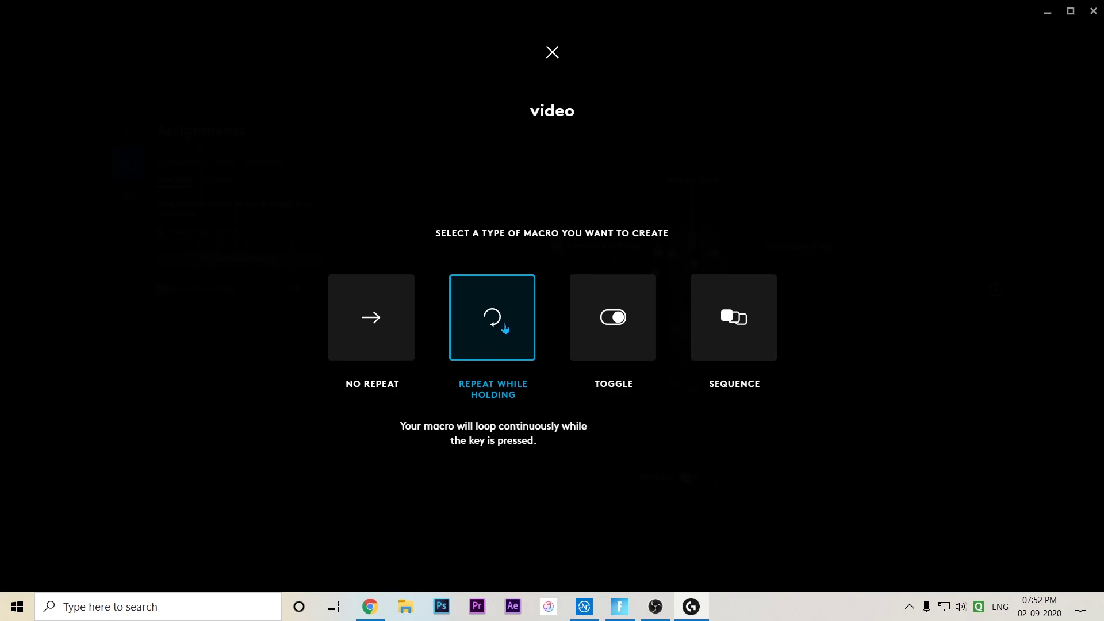
click(503, 326)
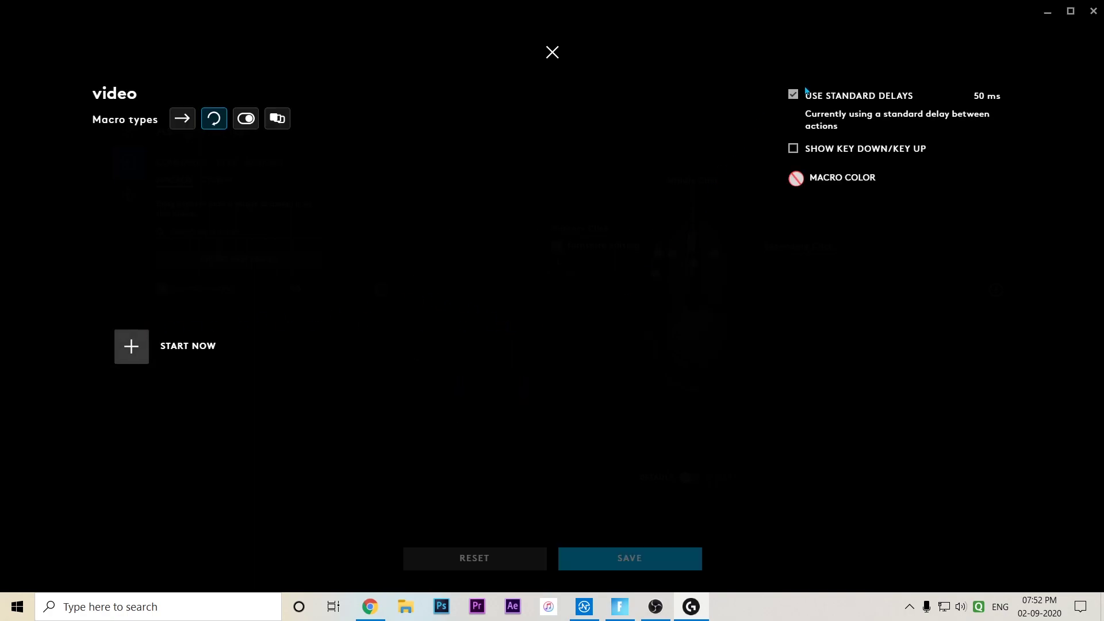
Record the keystrokes F and K into the video macro.
click(138, 347)
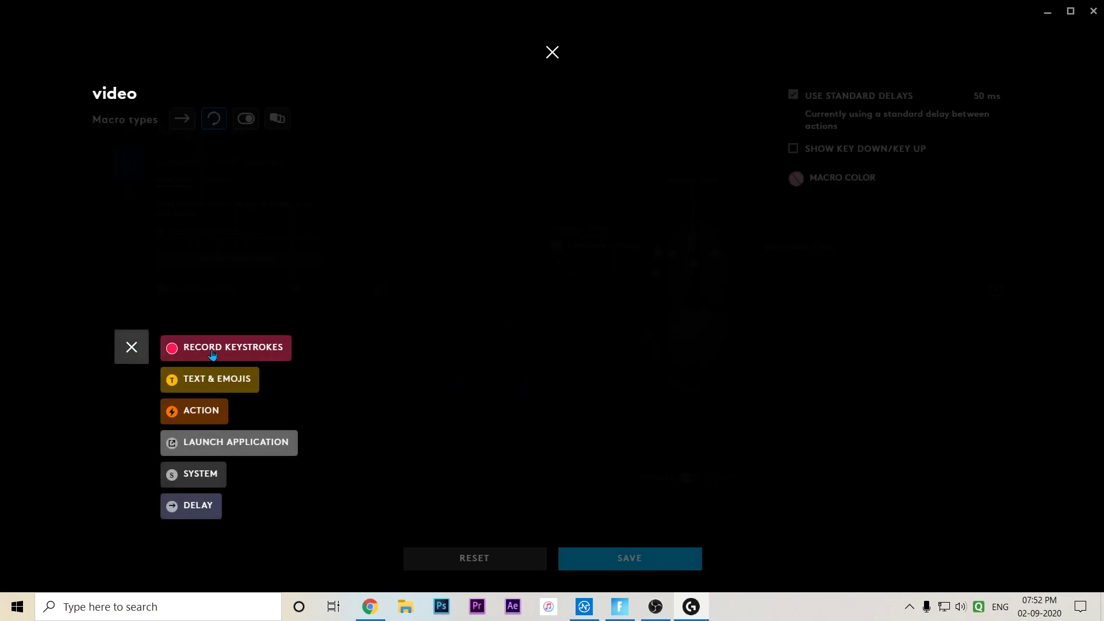
click(212, 348)
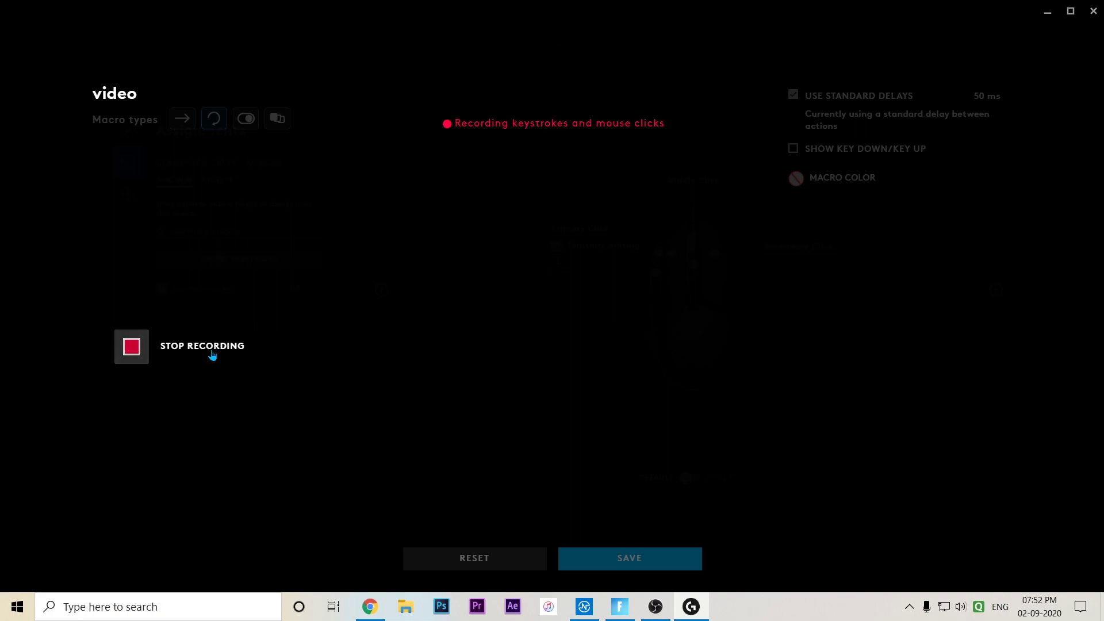
key(f)
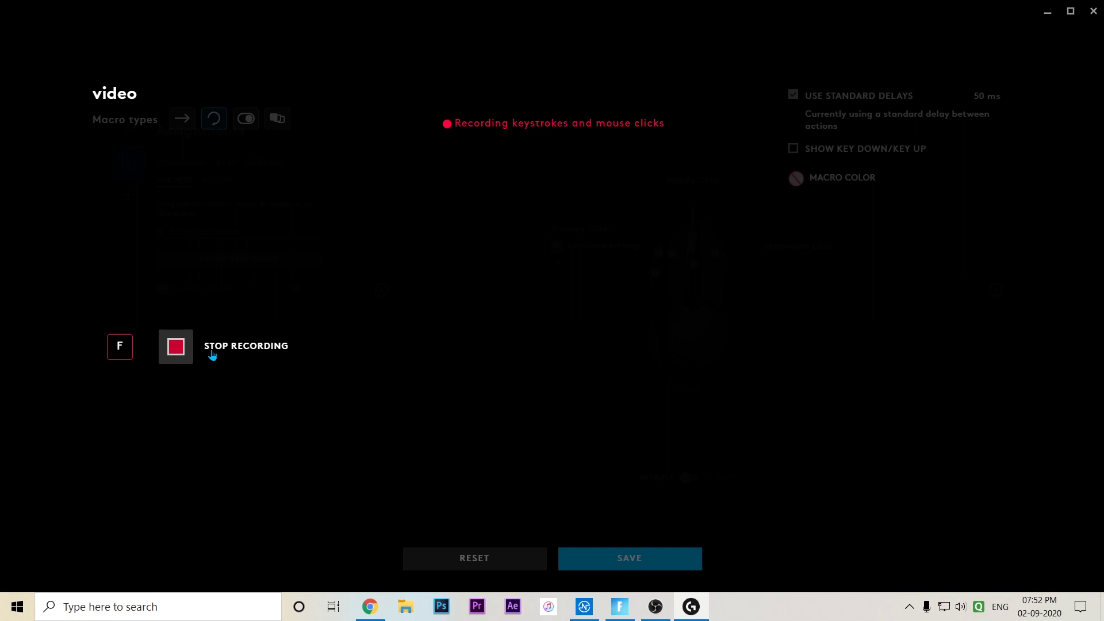
key(k)
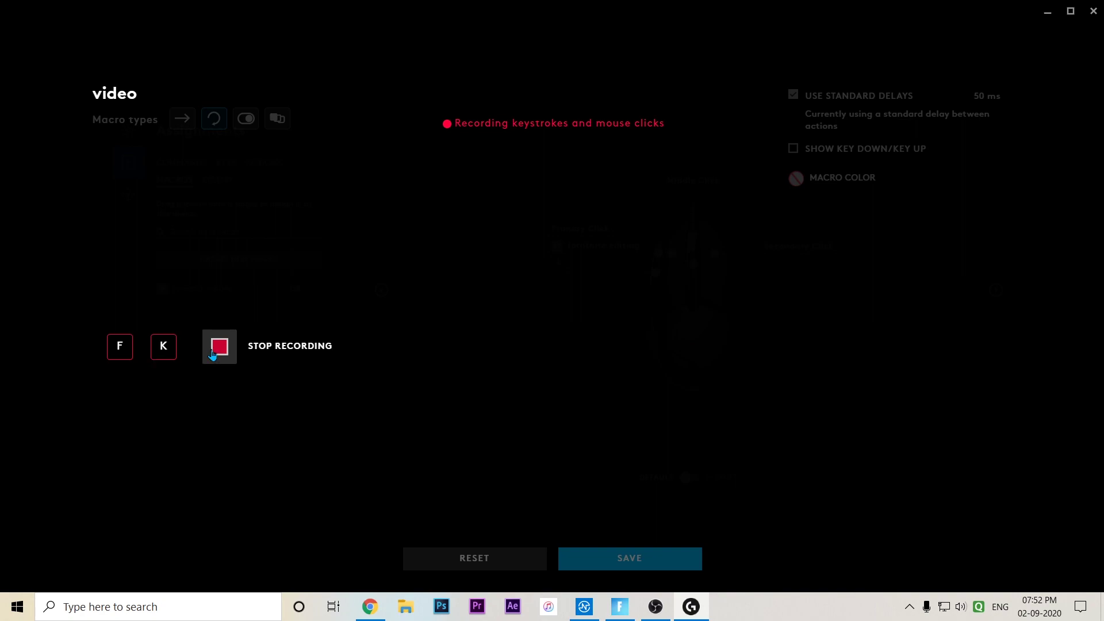
click(224, 352)
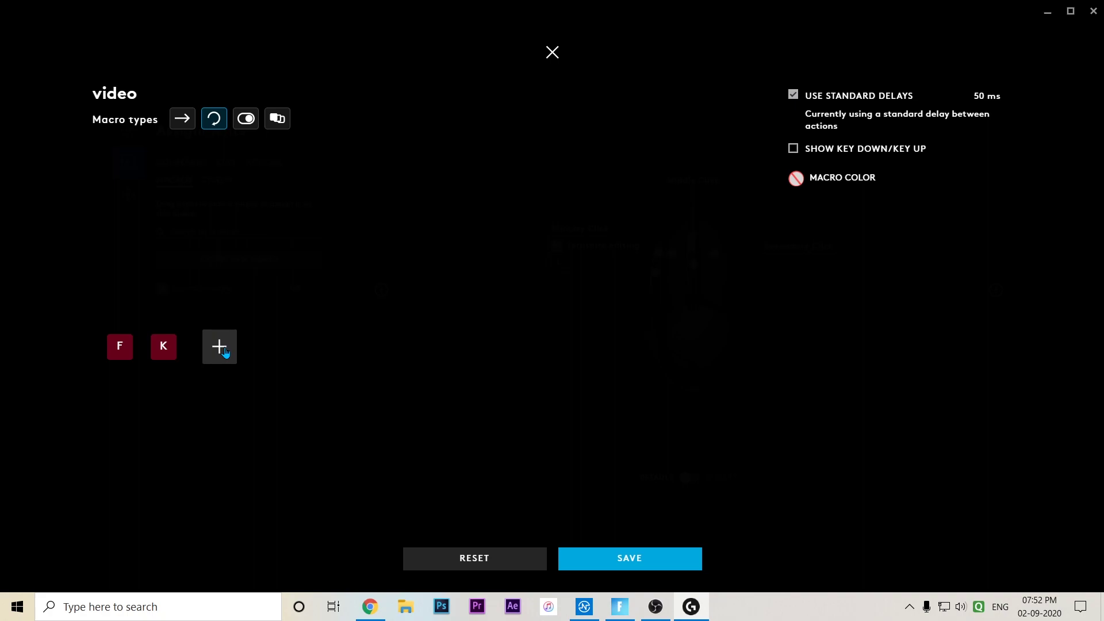
Turn off standard delays and set the delay between F down and F up to 1 ms.
click(863, 108)
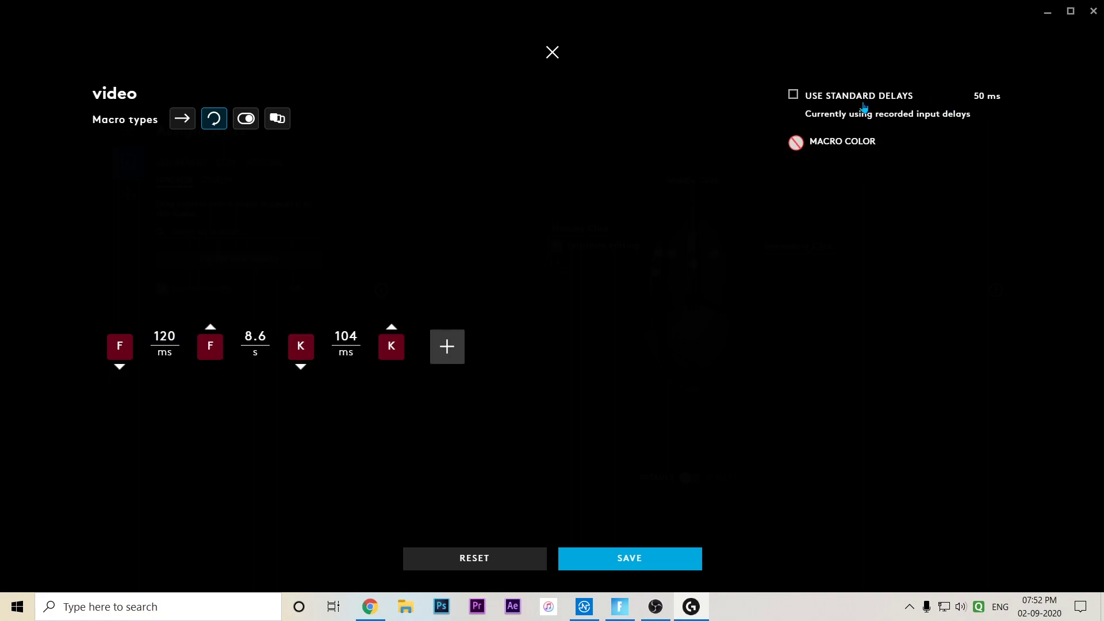
click(179, 342)
key(BackSpace)
key(BackSpace)
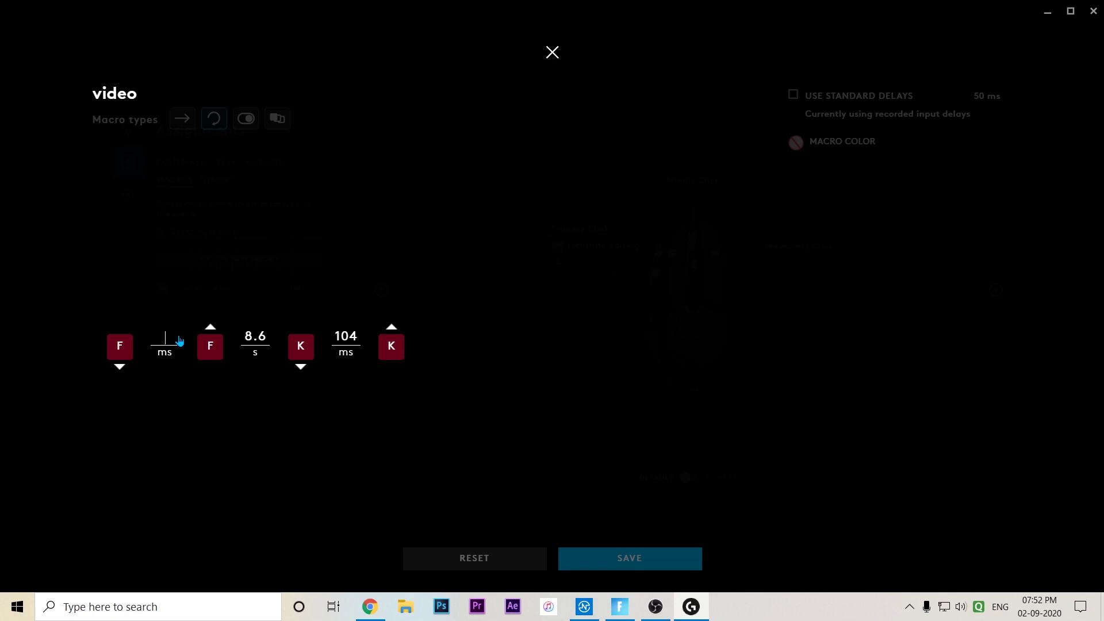
Set the delay between F up and K down to 1 ms.
click(268, 331)
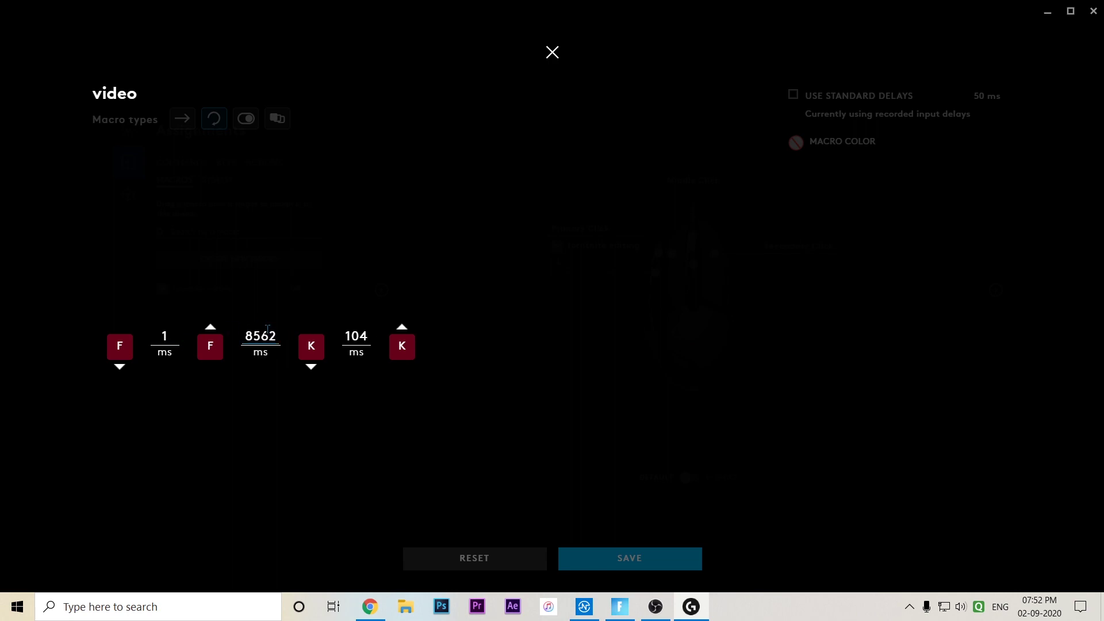
key(BackSpace)
key(BackSpace)
key(BackSpace)
text(12)
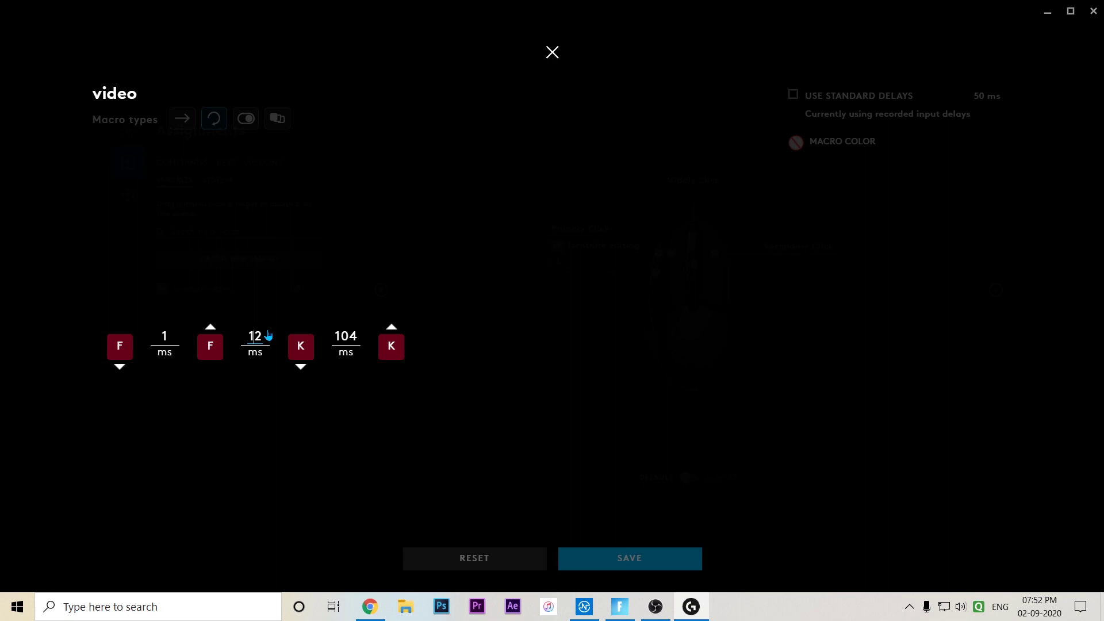
key(Delete)
Replace the delay between K down and K up, and save the macro.
click(357, 337)
key(BackSpace)
key(BackSpace)
key(BackSpace)
click(646, 550)
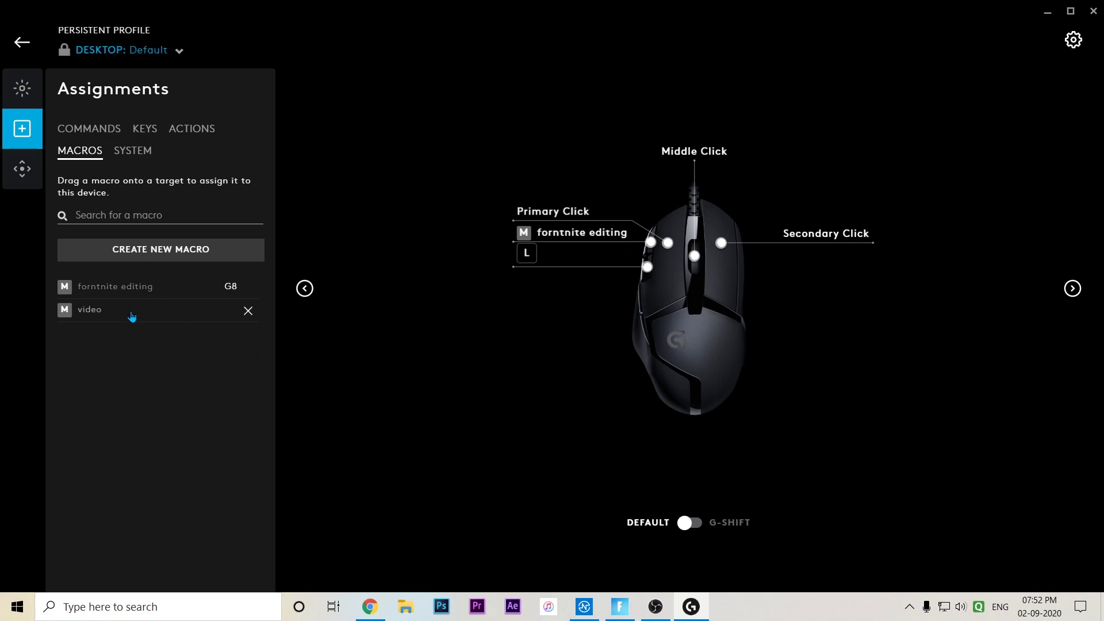
Try to assign the video macro to a mouse button while comparing the buttons in the top and side views.
drag(133, 322, 627, 268)
click(305, 290)
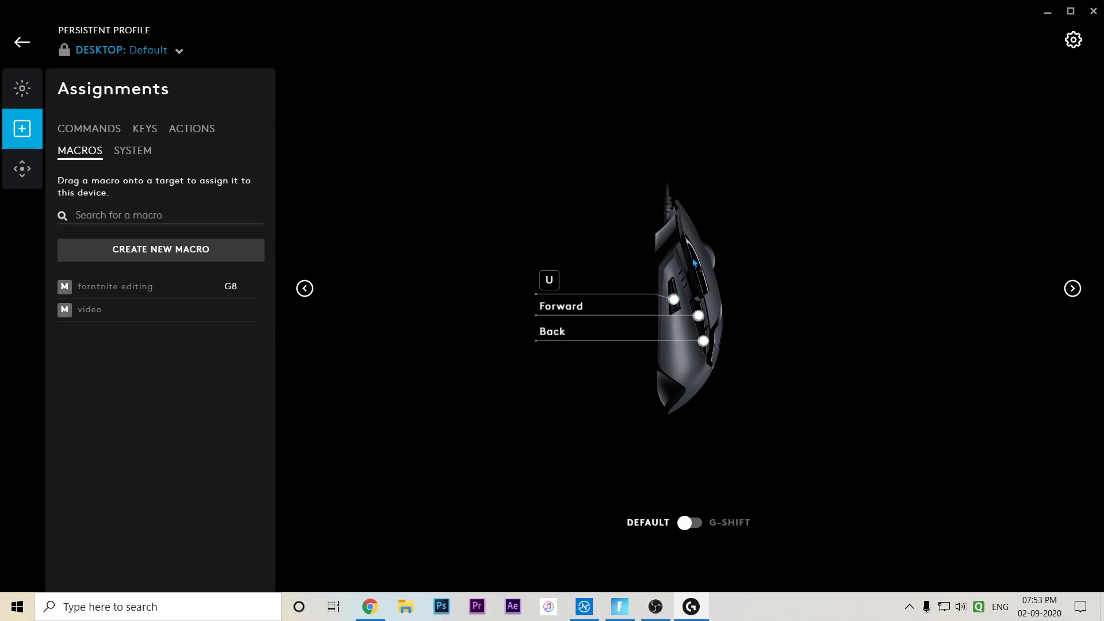
click(1091, 293)
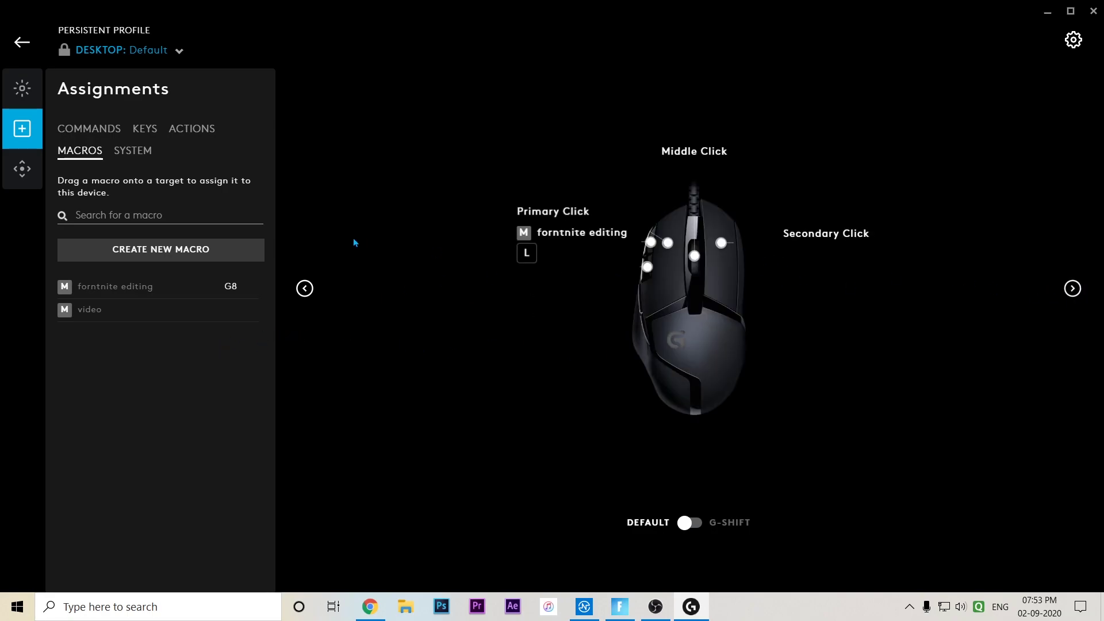
click(301, 292)
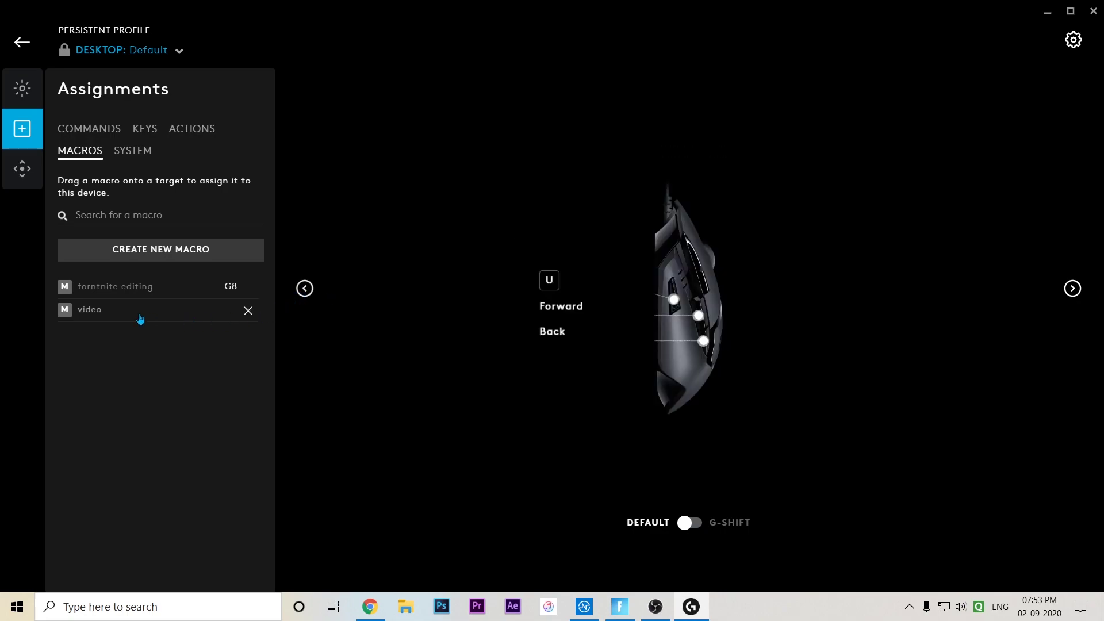
drag(101, 316, 196, 315)
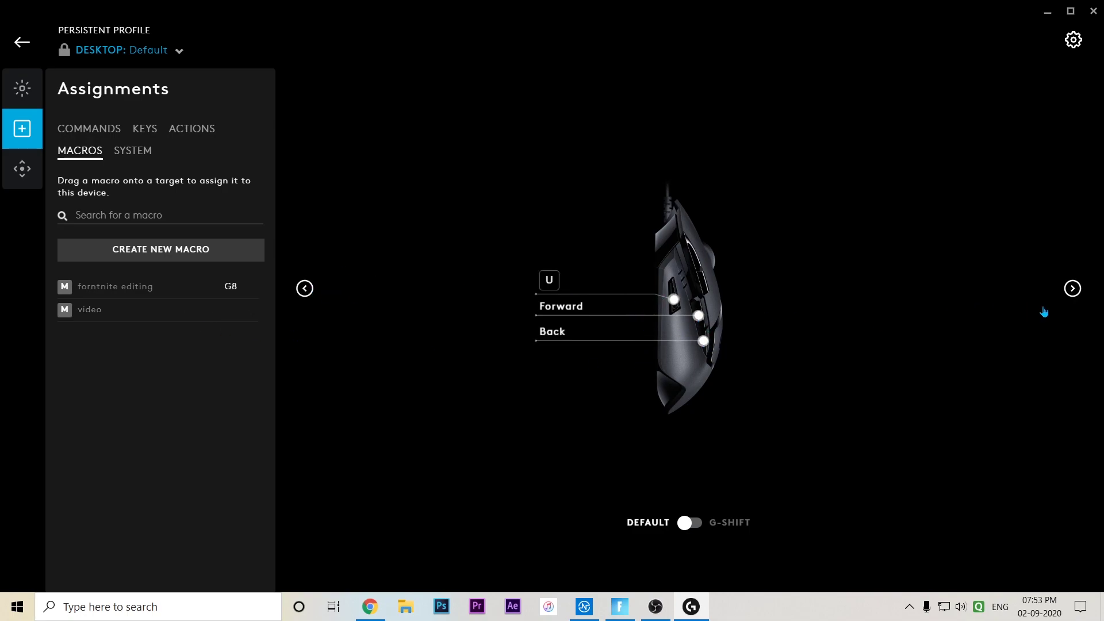
click(1072, 288)
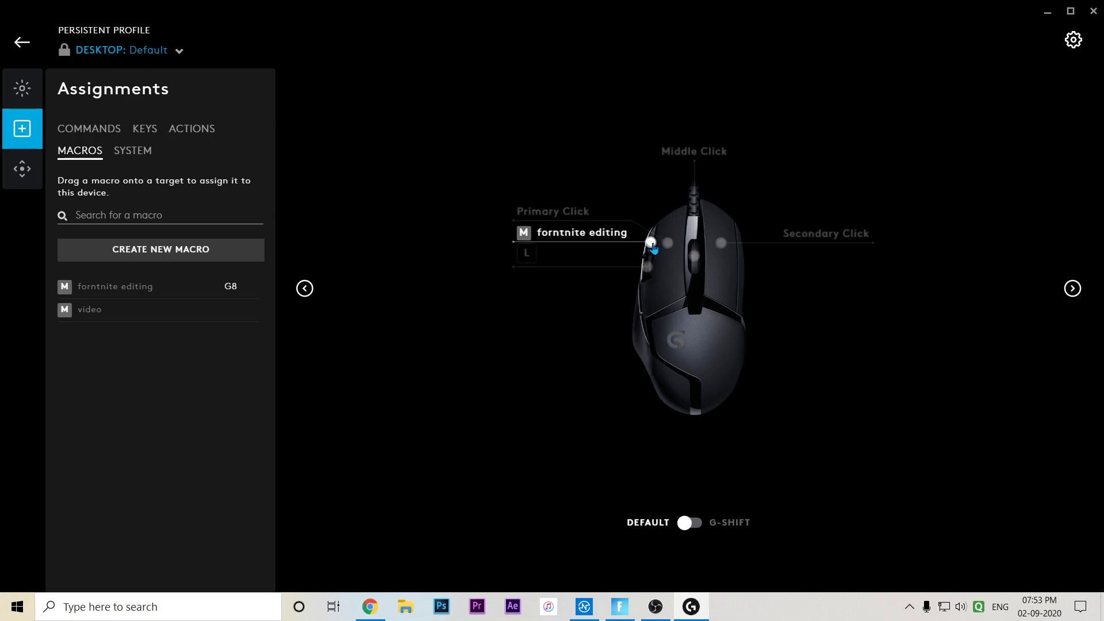
click(306, 289)
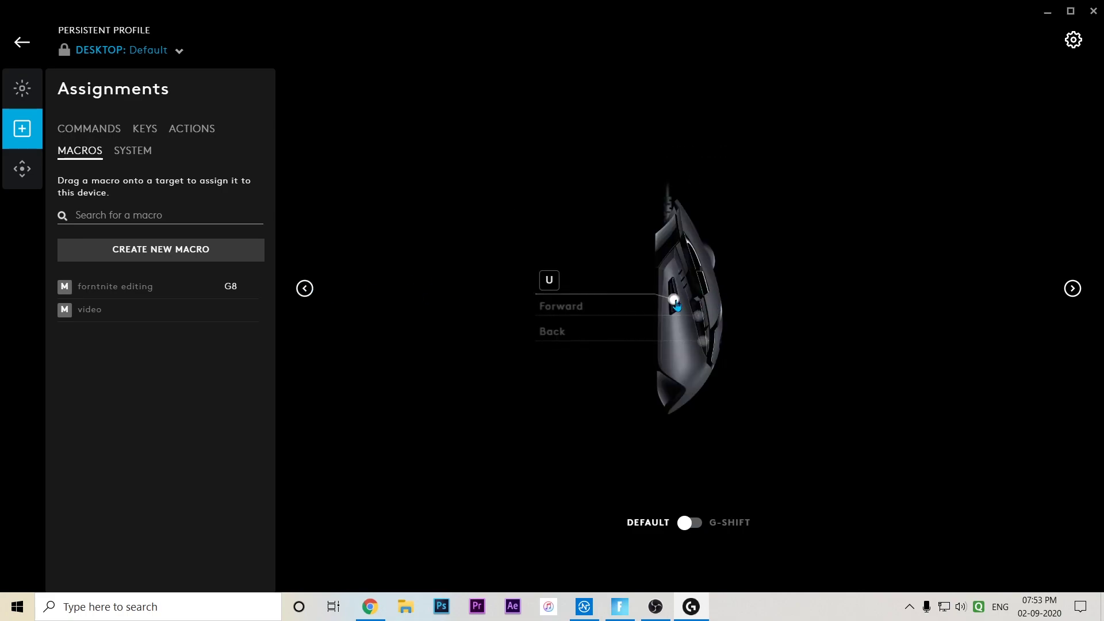
drag(92, 311, 520, 240)
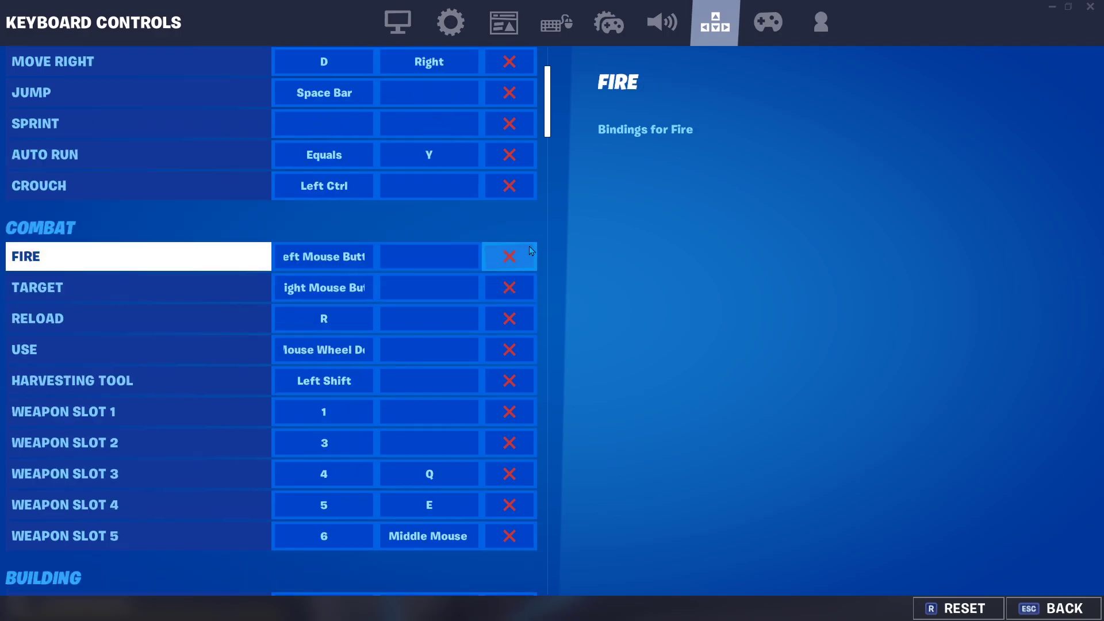
Switch to Fortnite, review the Building Edit and Select Building Edit bindings in the keyboard controls, and return to the game.
scroll(526, 248, down, 9)
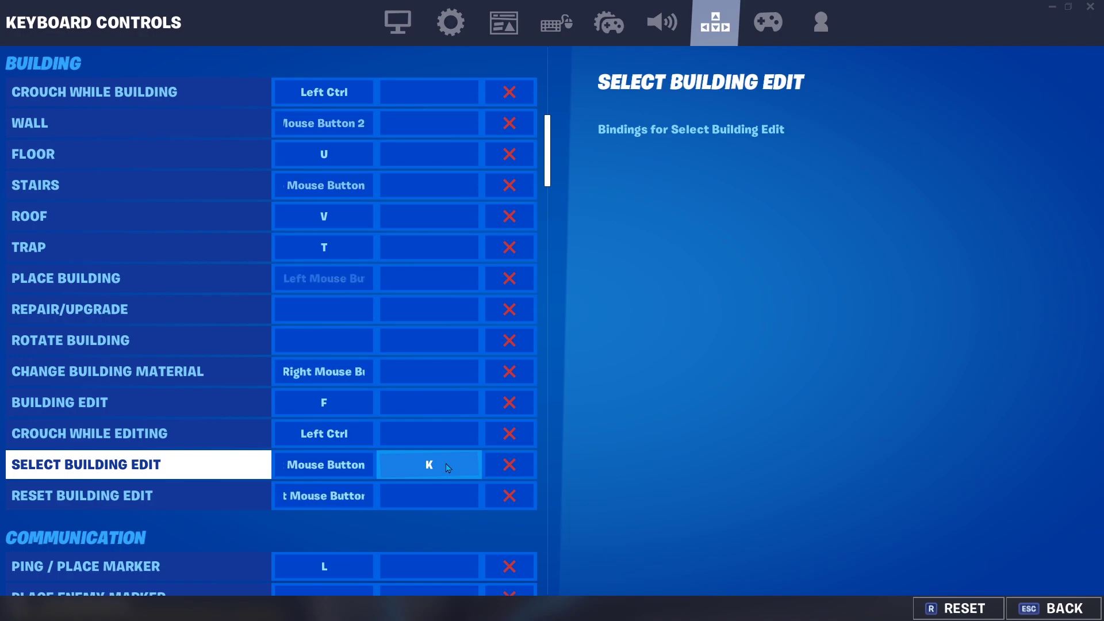
click(1064, 607)
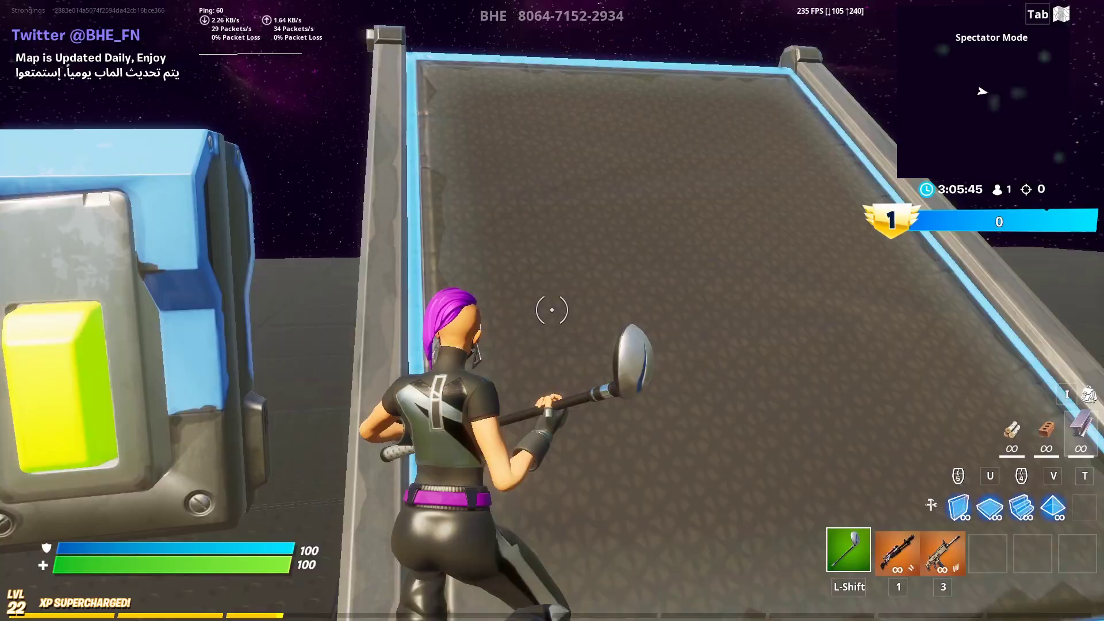
Build a metal floor and place a roof piece on it.
key(w)
key(u)
click(551, 310)
key(shift)
key(v)
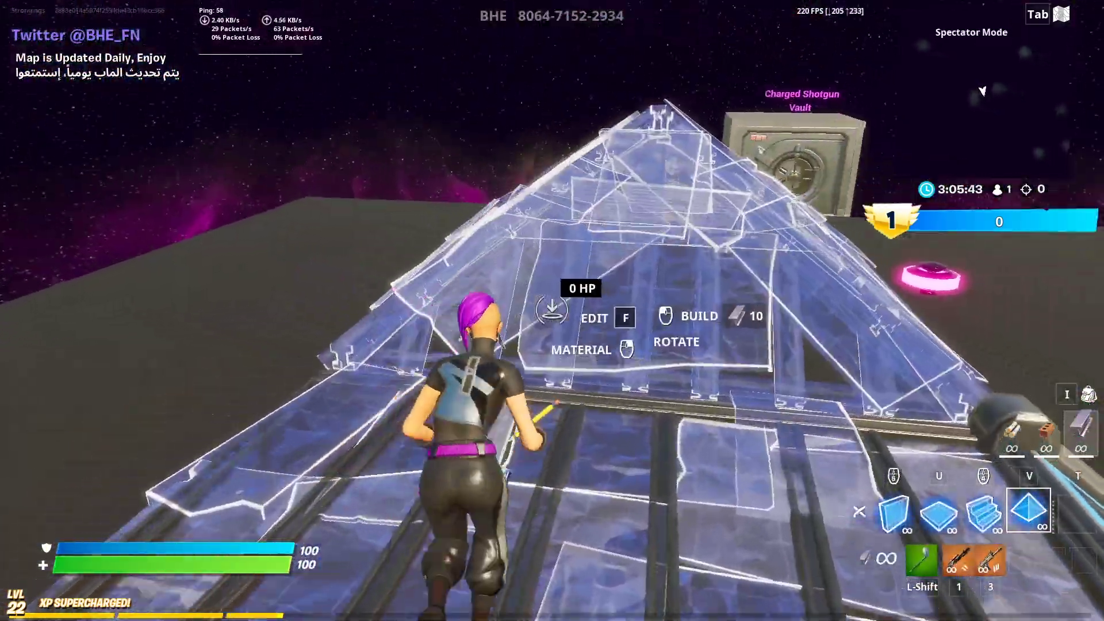
click(552, 310)
Climb onto the new roof piece and edit it several times in quick succession.
key(space)
key(shift)
key(f)
click(552, 310)
key(f)
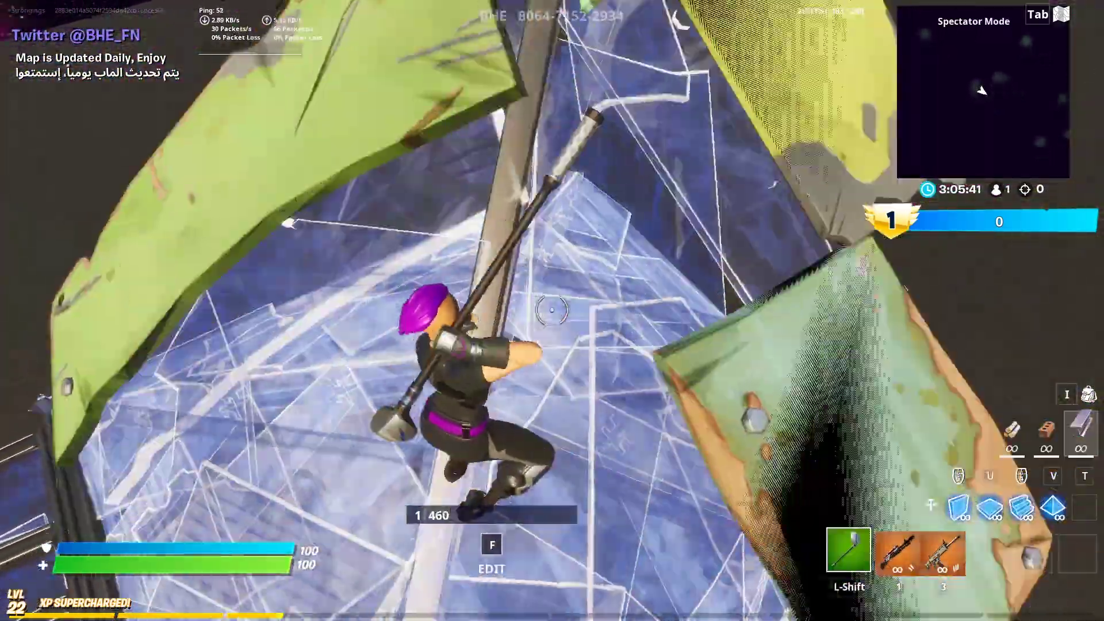
key(f)
key(f)
click(552, 310)
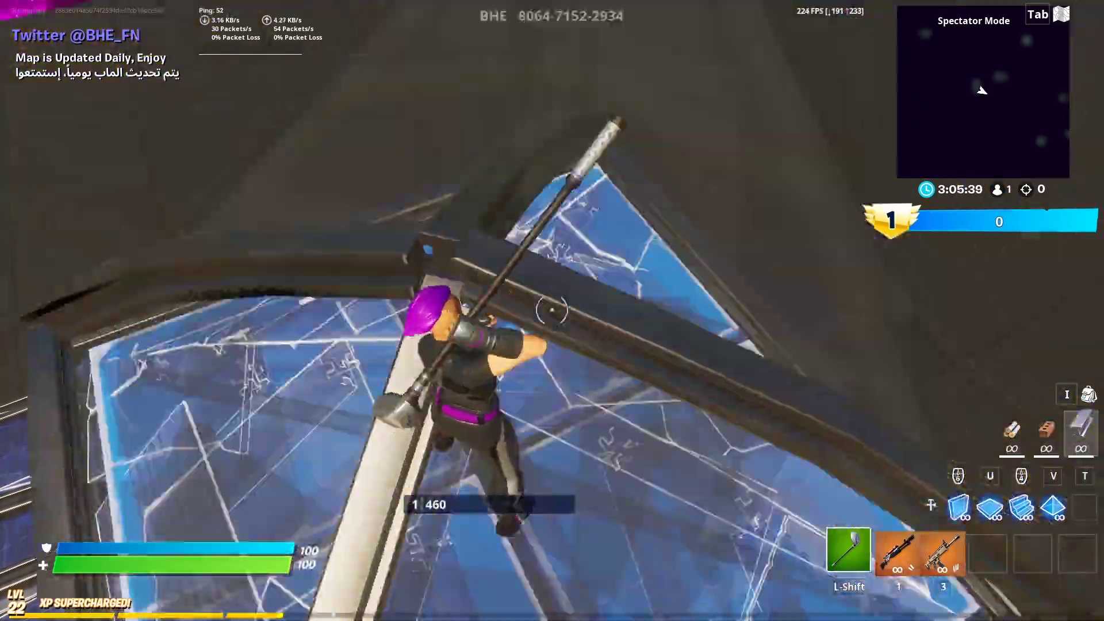
key(f)
click(552, 310)
key(f)
key(f)
key(f)
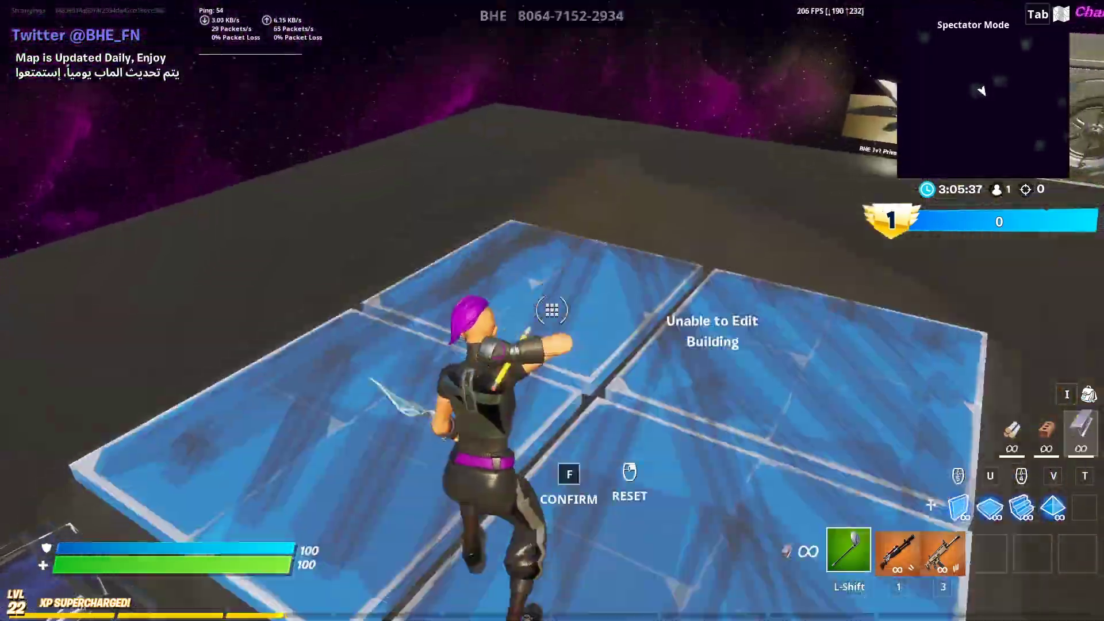
click(552, 310)
key(f)
Build additional metal walls and a floor around the character, and re-equip the harvesting tool.
key(u)
click(552, 310)
click(551, 310)
click(552, 310)
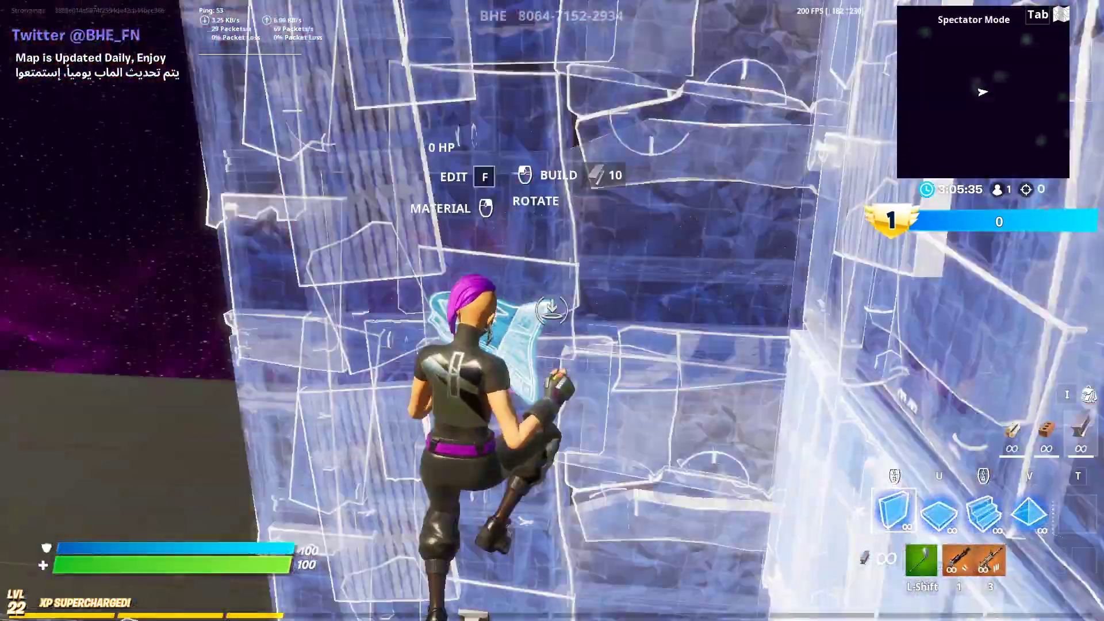
key(1)
key(1)
key(u)
click(552, 310)
key(shift)
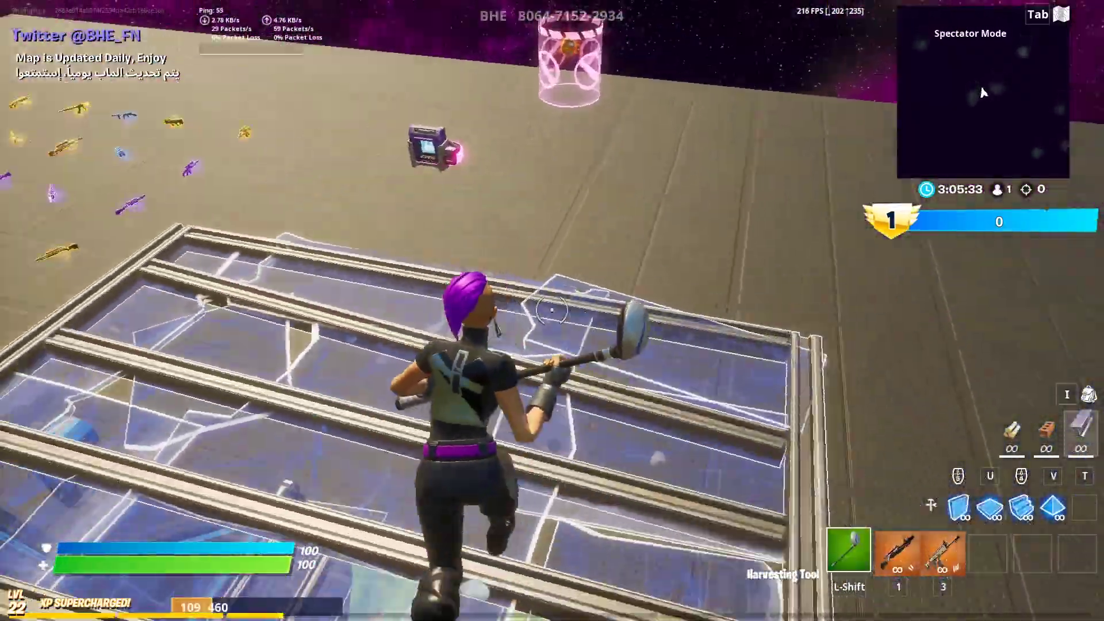
Place a metal roof piece and add a metal floor in front of the character.
key(v)
click(552, 310)
click(552, 309)
key(shift)
key(u)
click(552, 310)
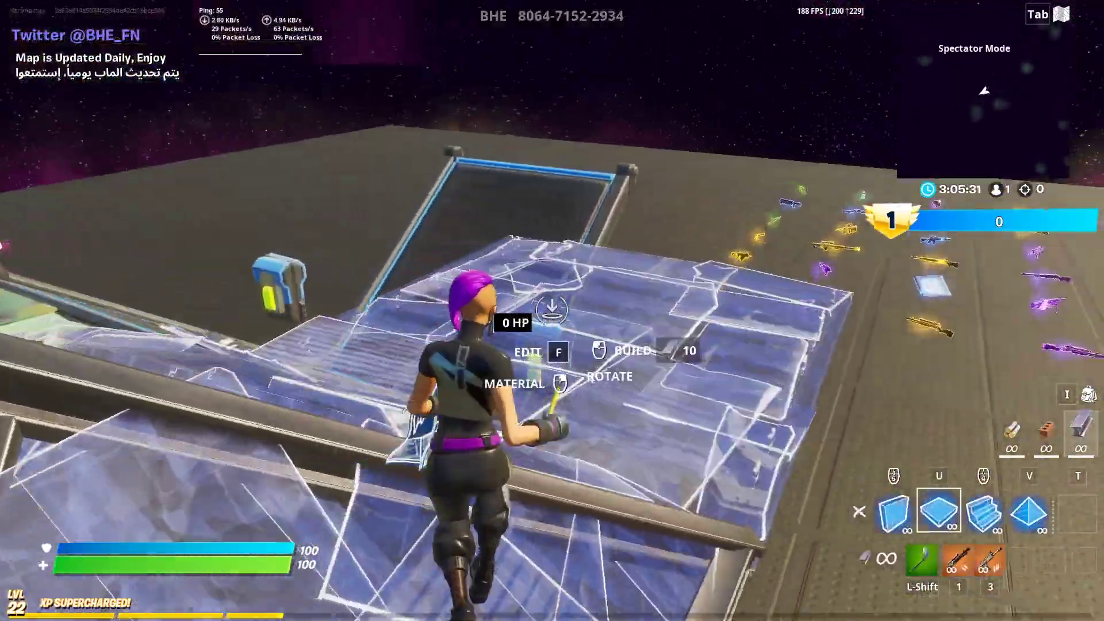
Extend the platform with another metal floor, re-equip the harvesting tool, and move forward.
key(shift)
key(u)
click(552, 310)
key(shift)
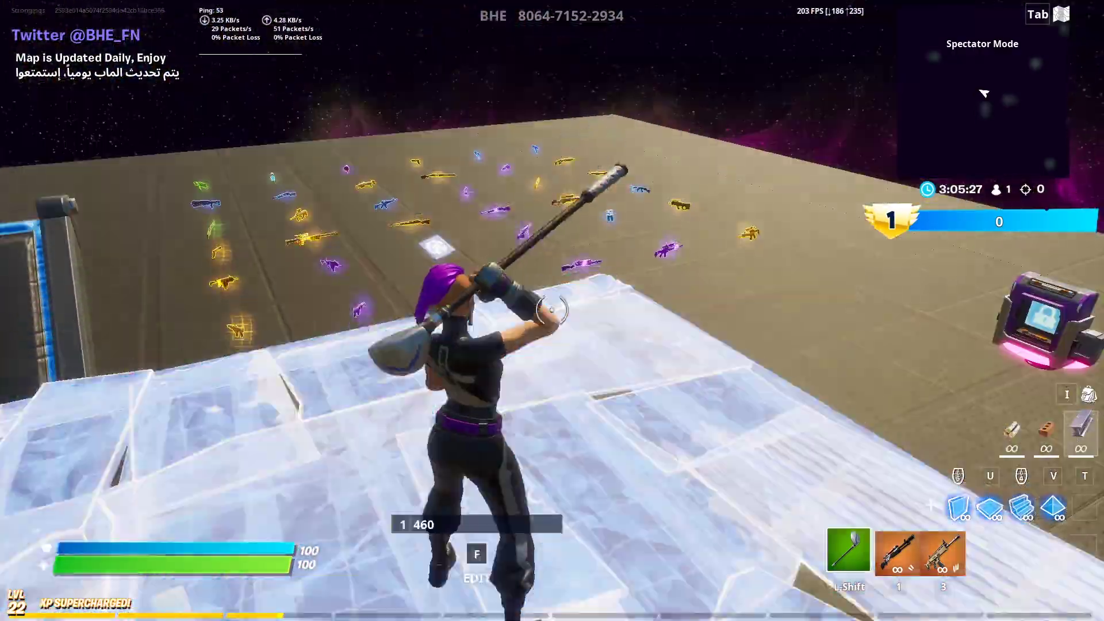
key(w)
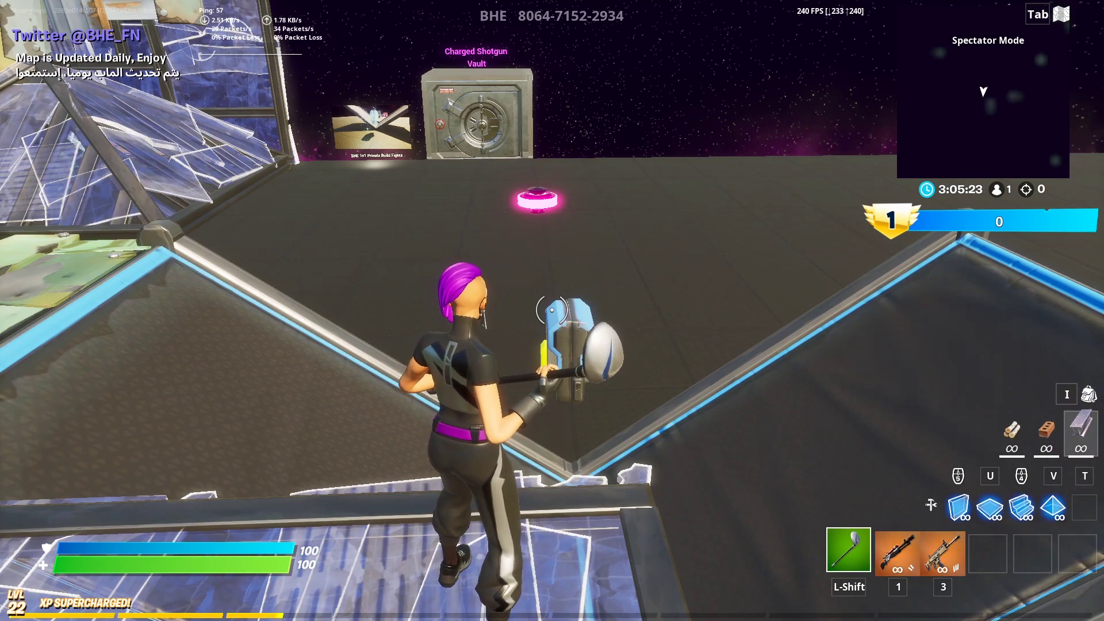
Build metal floors beside the existing structure and above the ramp the character climbs.
key(u)
click(552, 310)
key(w)
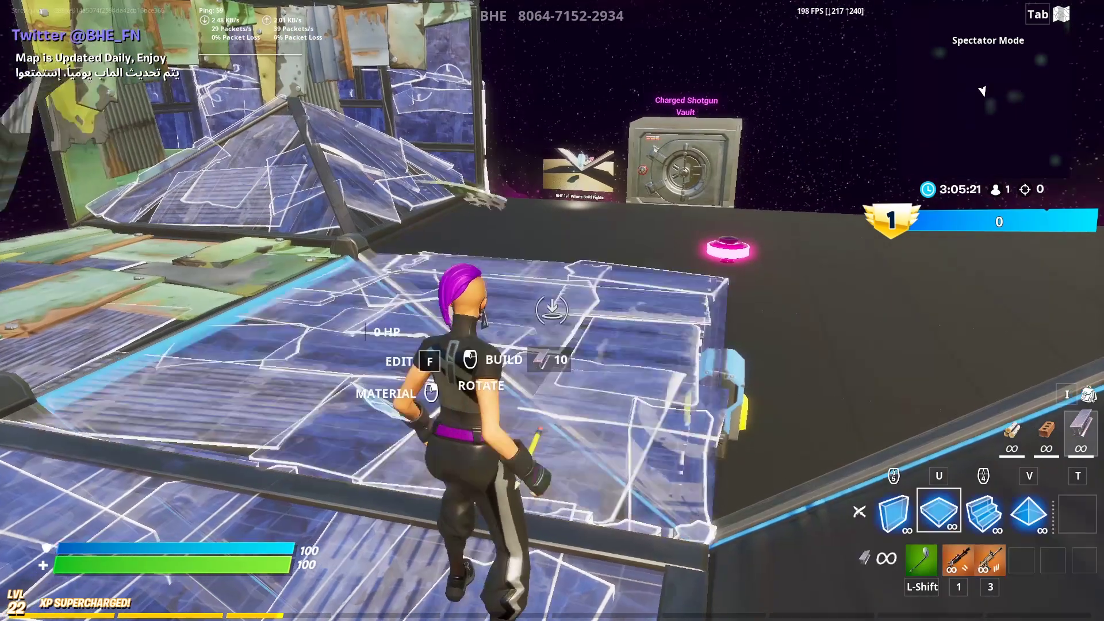
click(552, 309)
key(shift)
key(u)
click(552, 311)
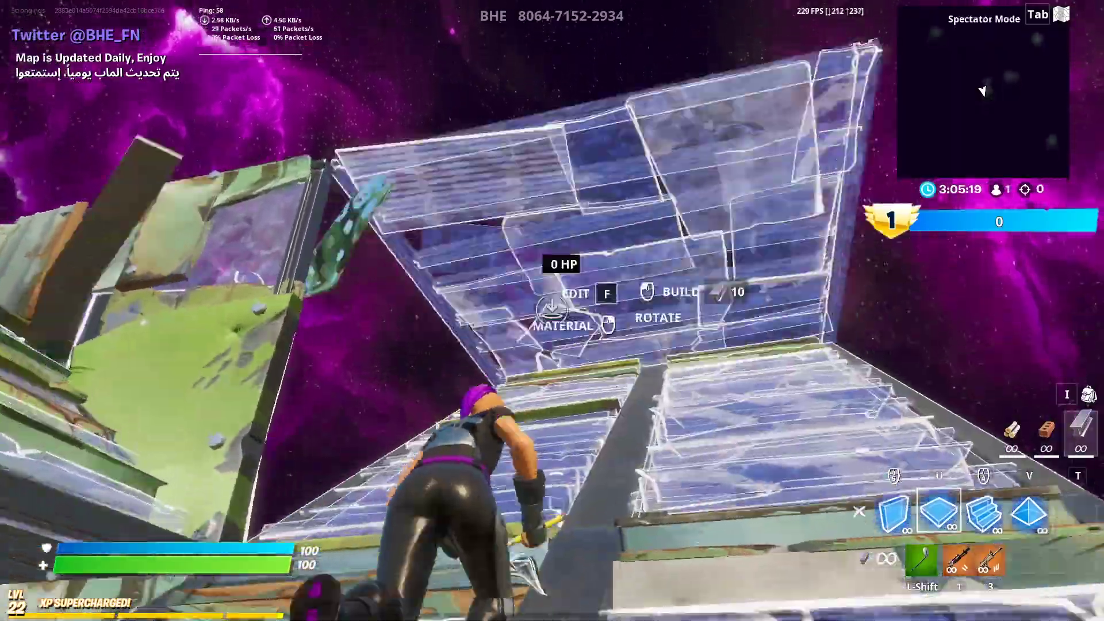
Edit the metal floor above the ramp to open a way through, and equip the Charge Shotgun.
key(f)
click(552, 311)
key(f)
key(1)
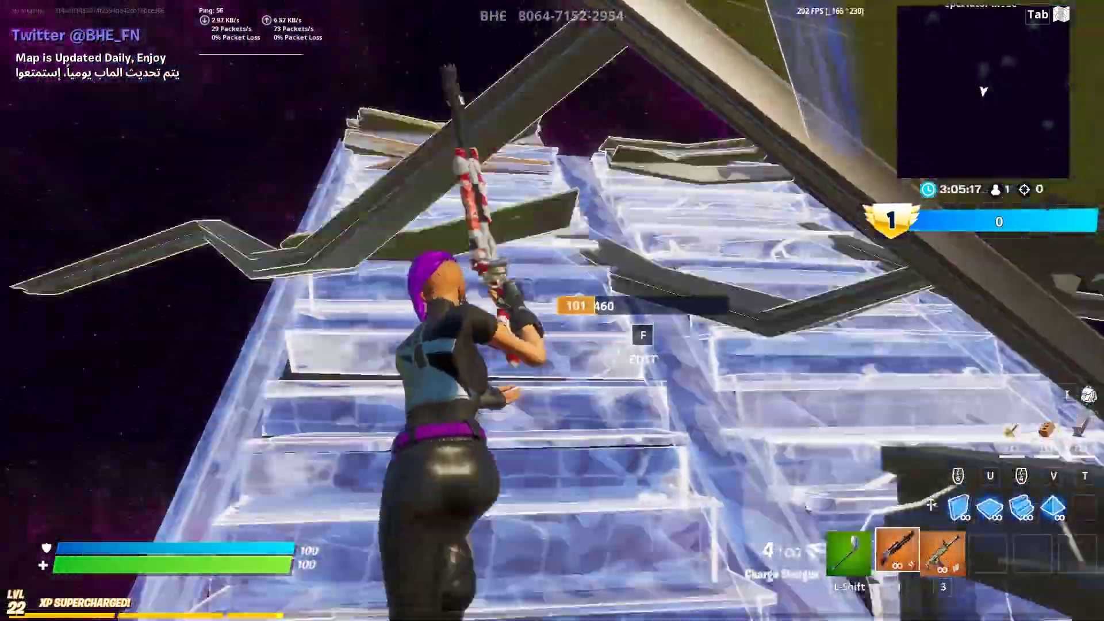
Climb higher by building more metal ramps and floors, with a quick edit and weapon swaps between pieces.
click(551, 311)
key(u)
key(1)
click(552, 311)
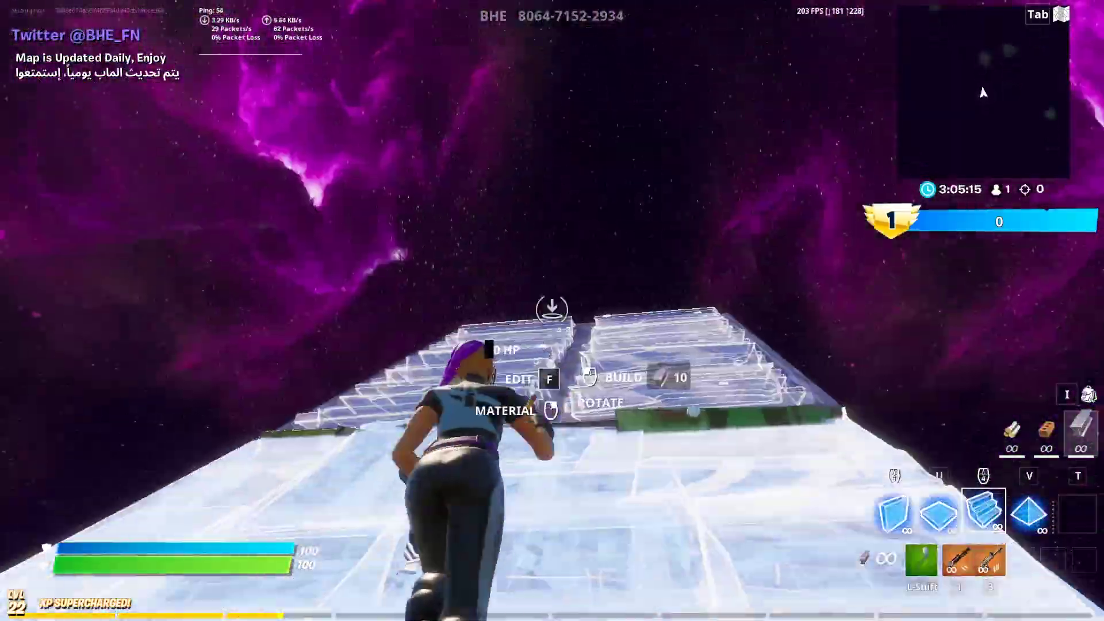
key(u)
click(552, 310)
key(f)
key(shift)
key(1)
key(u)
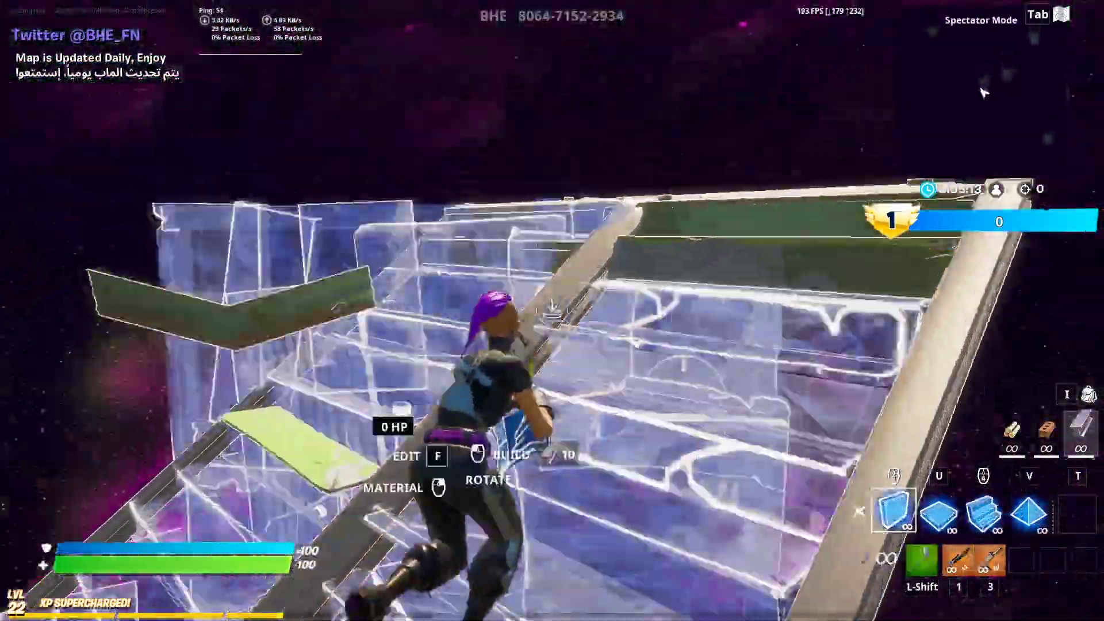
Place another metal piece at the ramp, edit it quickly, and switch back to the Charge Shotgun.
click(552, 310)
key(f)
click(552, 310)
key(f)
key(1)
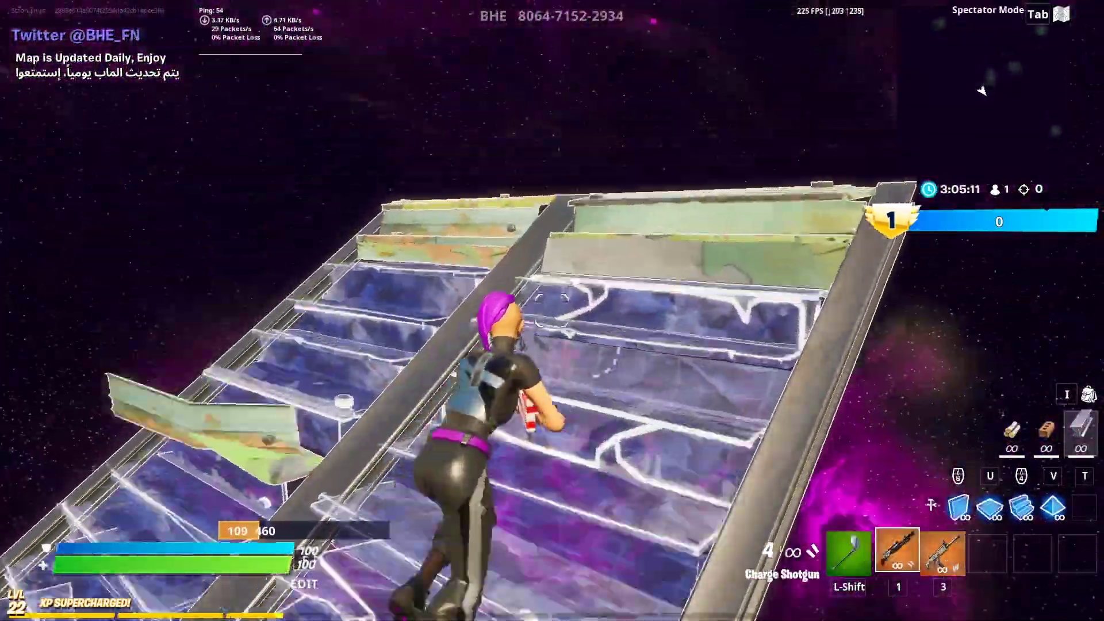
Cover the upper ramp with a metal floor and re-equip the harvesting tool.
key(u)
click(552, 310)
click(552, 310)
key(1)
click(552, 311)
key(shift)
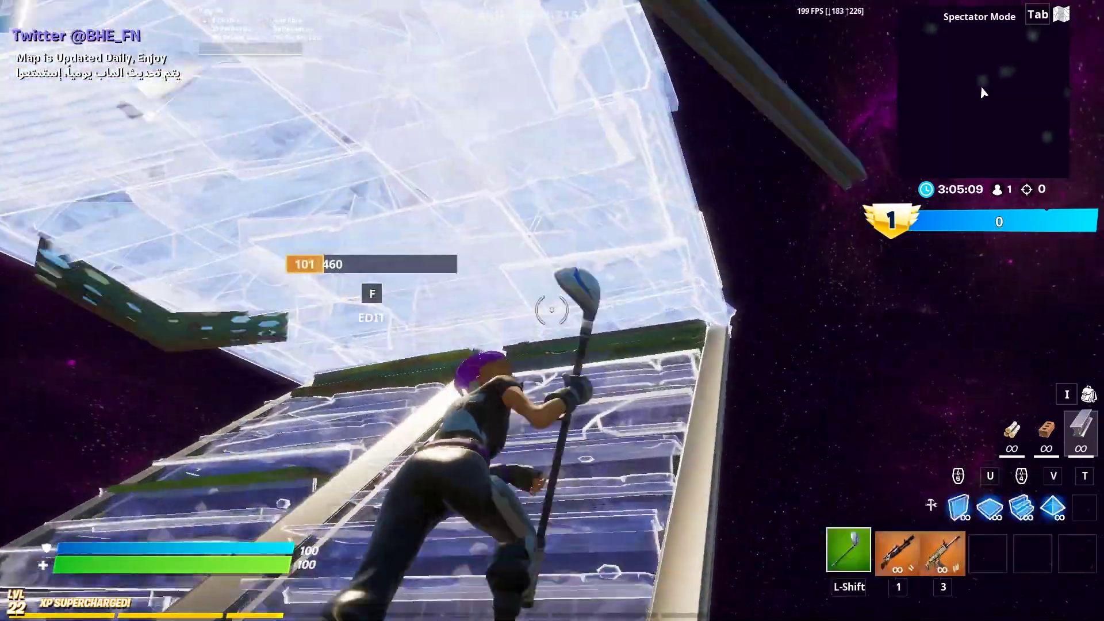
Edit the covering floor at the top of the ramp and take out the Charge Shotgun.
key(f)
click(552, 310)
key(f)
key(1)
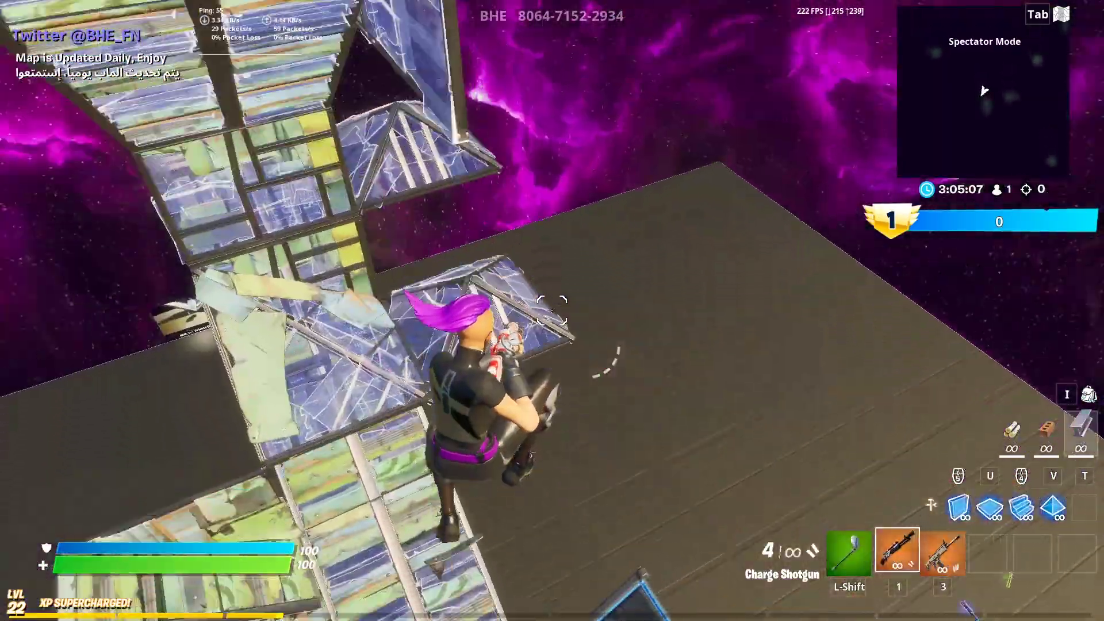